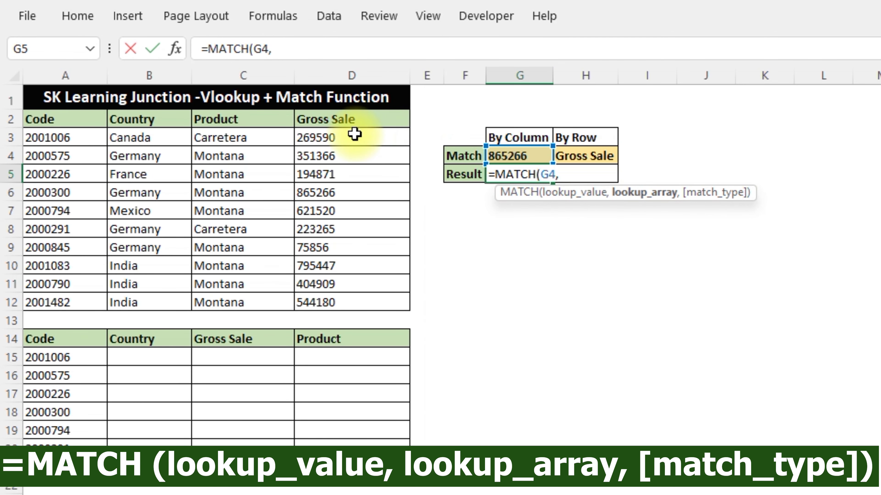
- Complete the MATCH formula in G5 with D2:D12 as the lookup array and 0 for an exact match
left_click(355, 121)
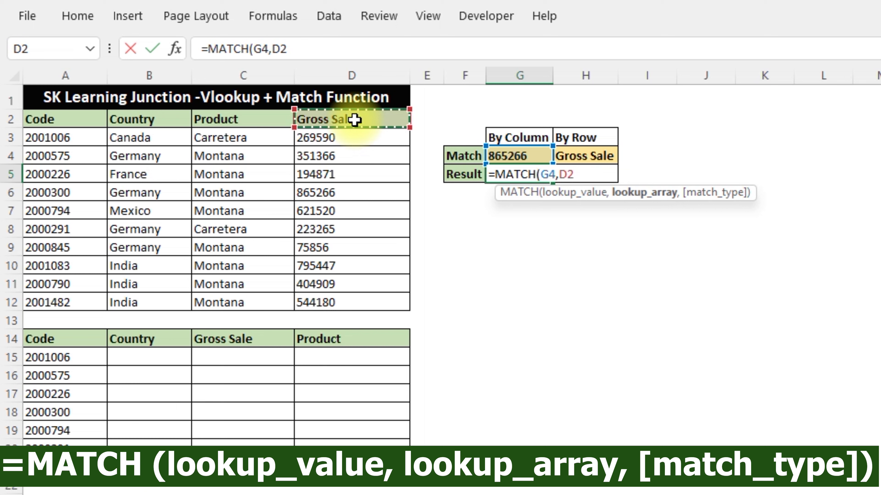
left_click_drag(354, 120, 354, 302)
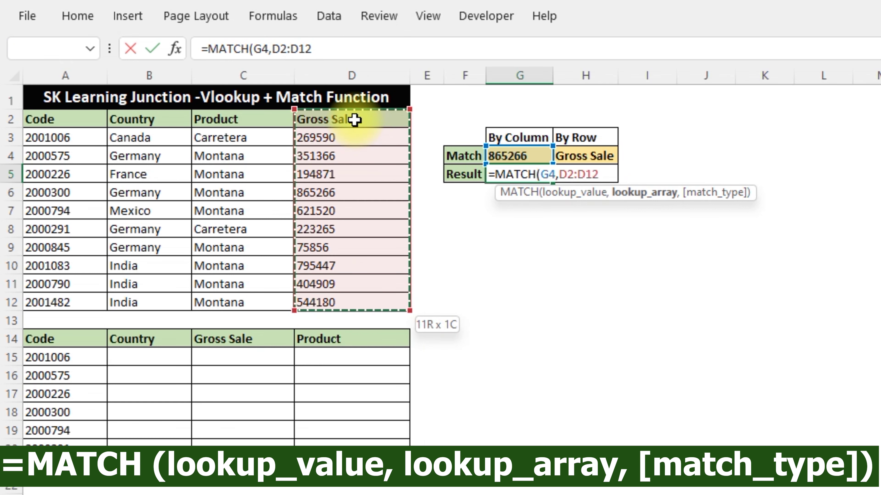
type(",")
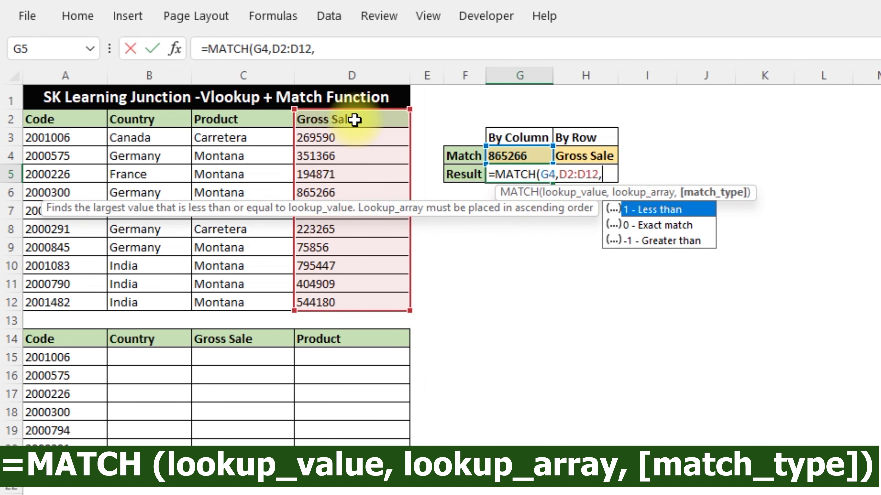
type("0)")
key("Return")
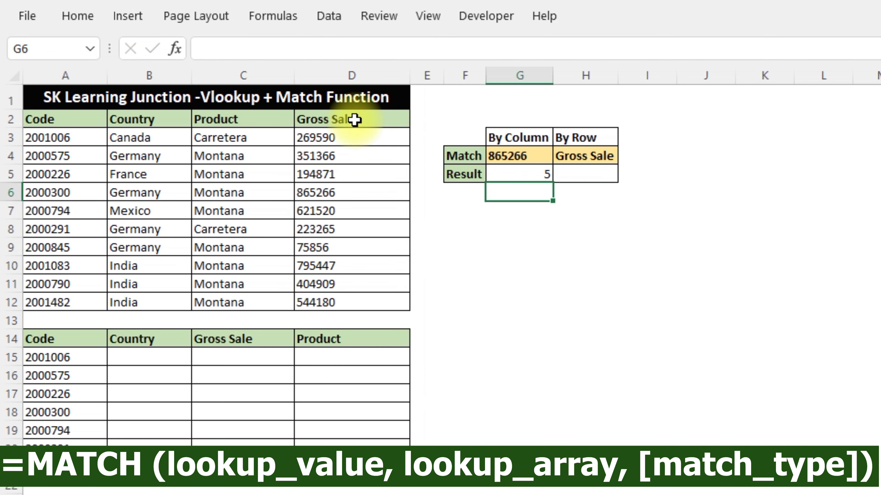
- Check the By Column result by comparing the G5 formula and its lookup value with the entries in the Gross Sale column
key("Up")
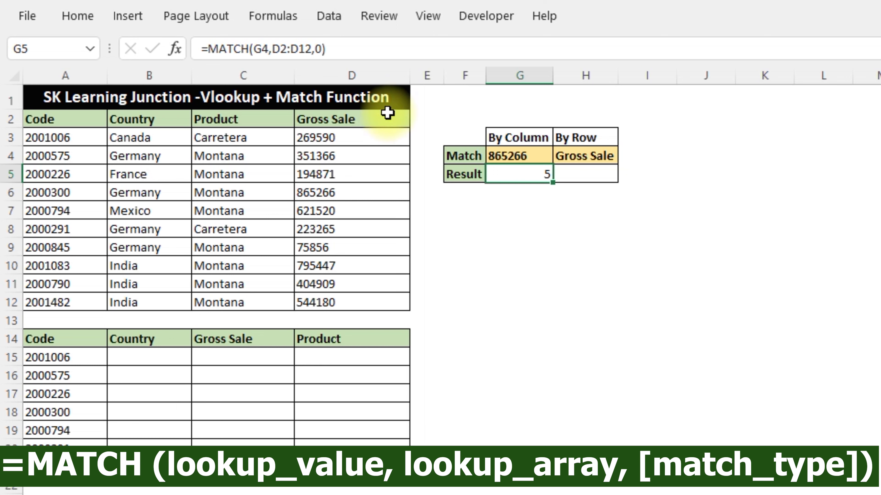
left_click(526, 156)
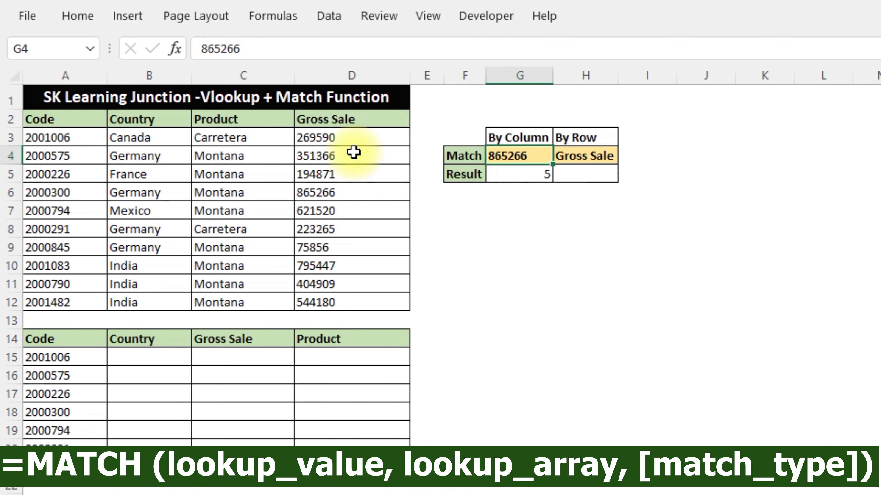
left_click(351, 139)
key("Down")
key("Down")
key("Down")
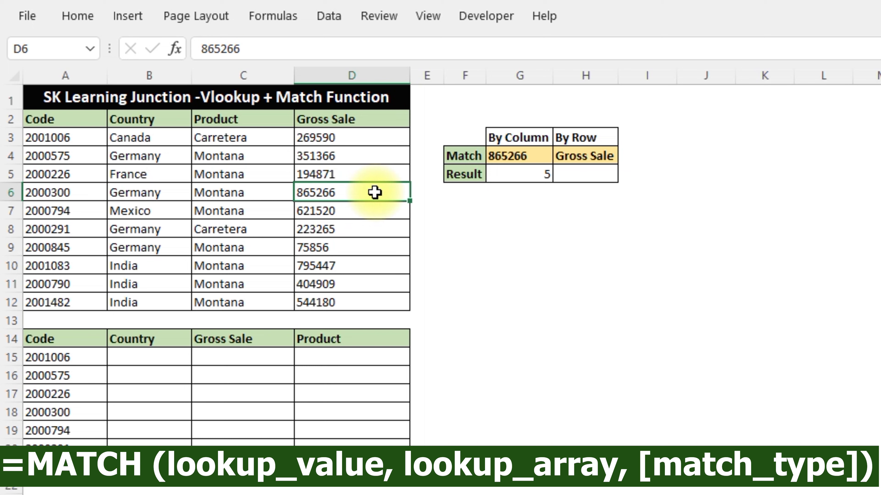
left_click(527, 174)
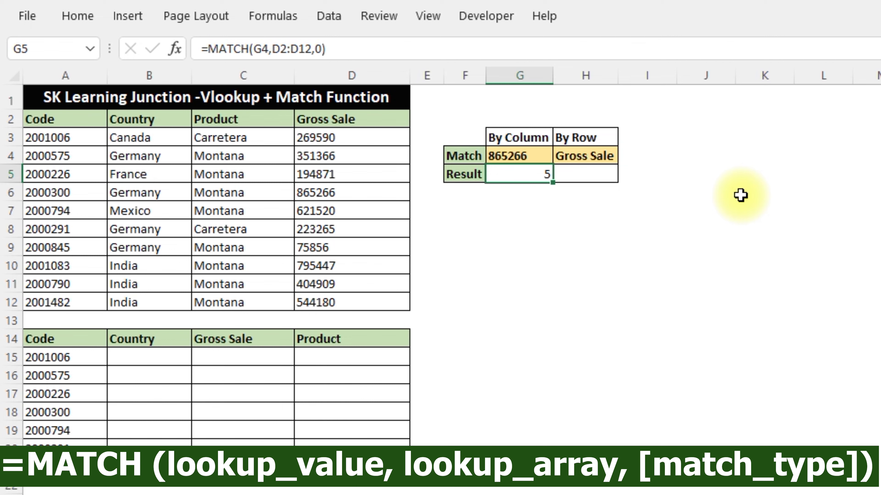
key("Up")
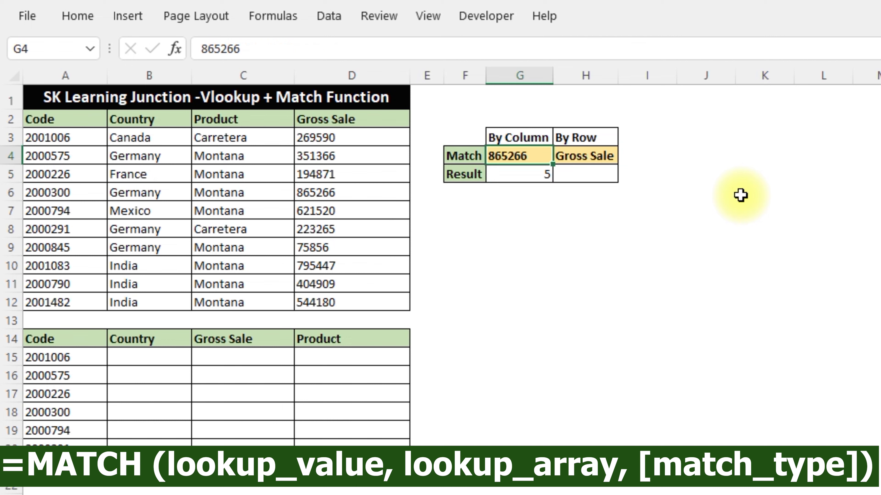
- Start a MATCH formula in H5 under By Row, using H4 as the lookup value
key("Down")
key("Right")
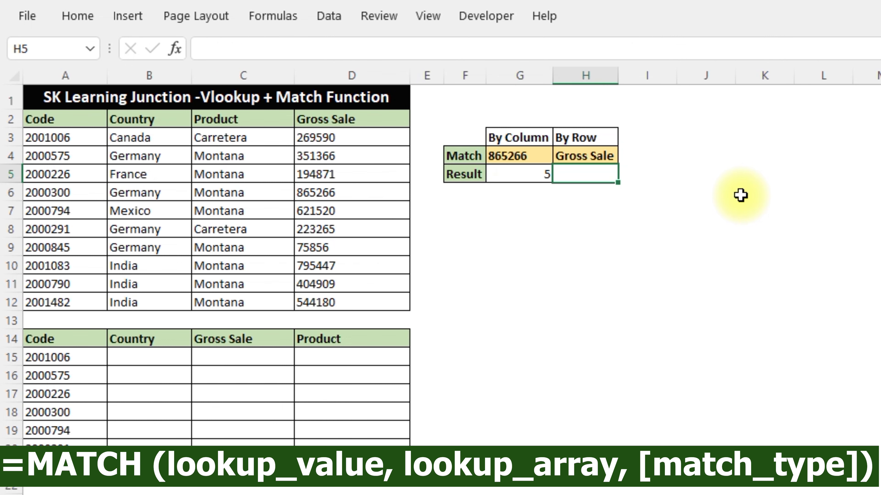
type("=matc")
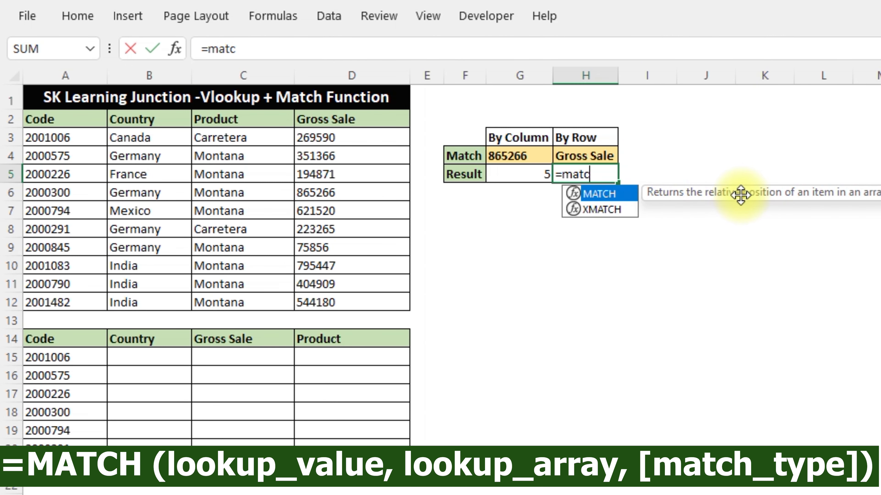
key("Tab")
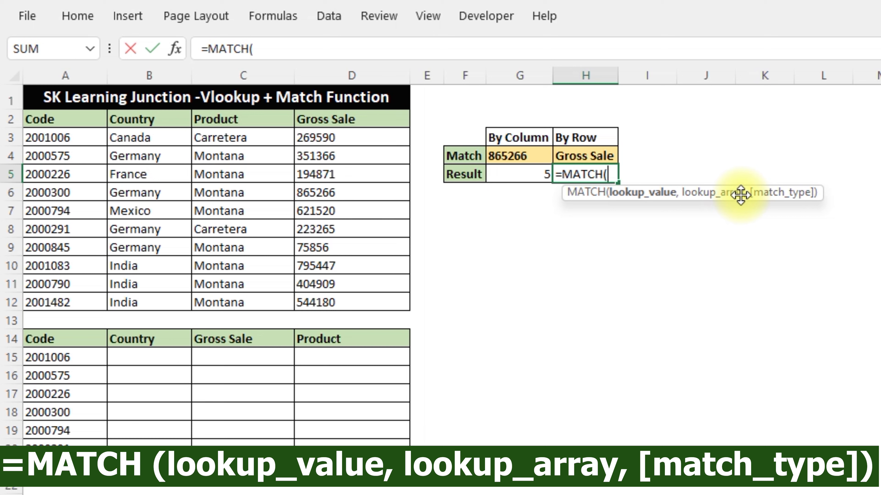
key("Up")
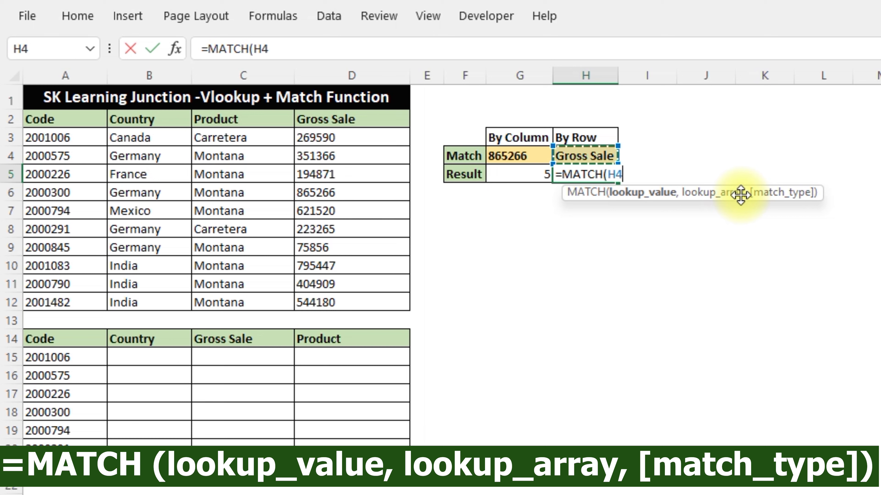
type(",")
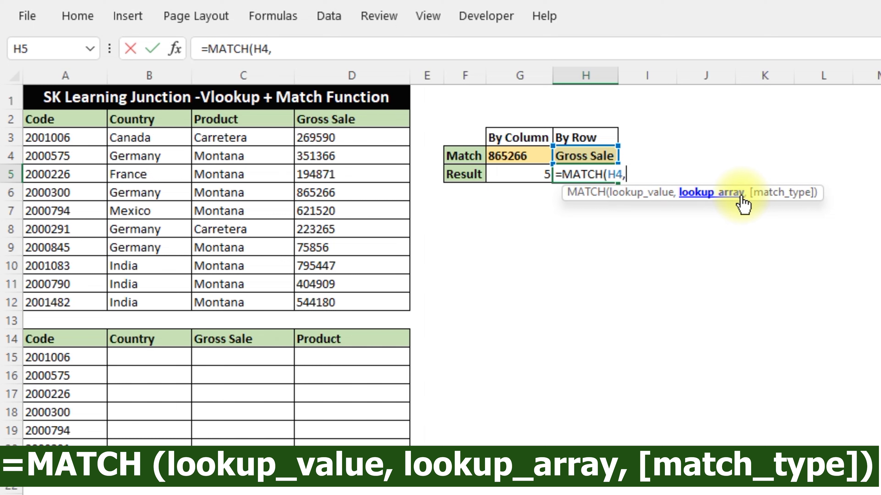
- Complete the H5 formula with header row A2:D2 as the lookup array and 0 for an exact match
key("Up")
key("Up")
key("Up")
key("Left")
key("Left")
key("Left")
key("Left")
key("Left")
key("Left")
key("Left")
key("shift+Right")
key("shift+Right")
key("shift+Right")
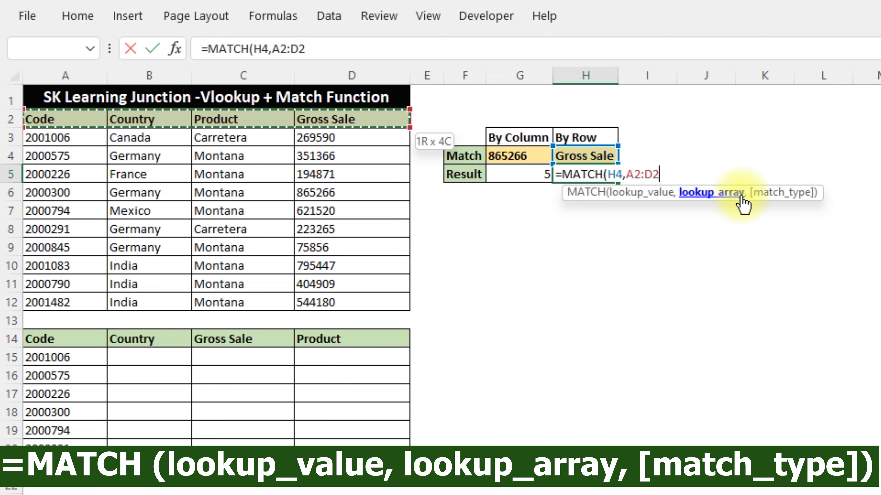
type(",0)")
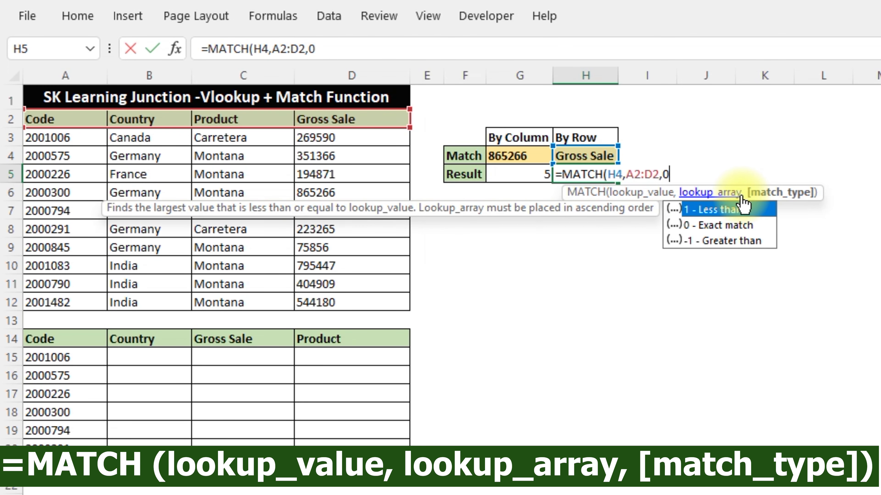
key("Return")
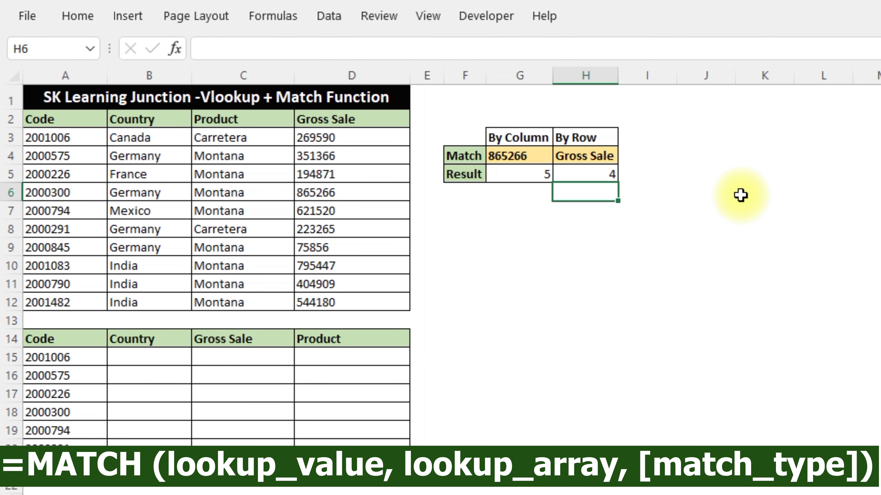
- Examine the references of the H5 MATCH formula and count across the header cells from Code to Gross Sale
key("Up")
key("F2")
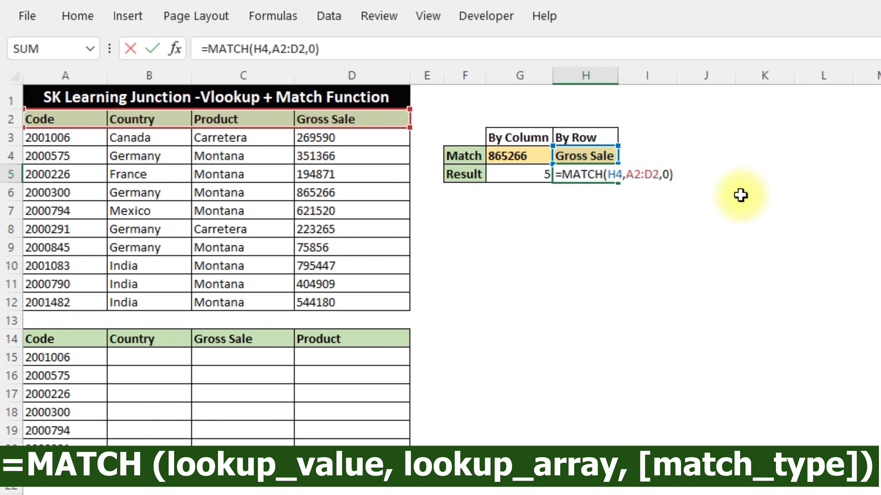
left_click(51, 114)
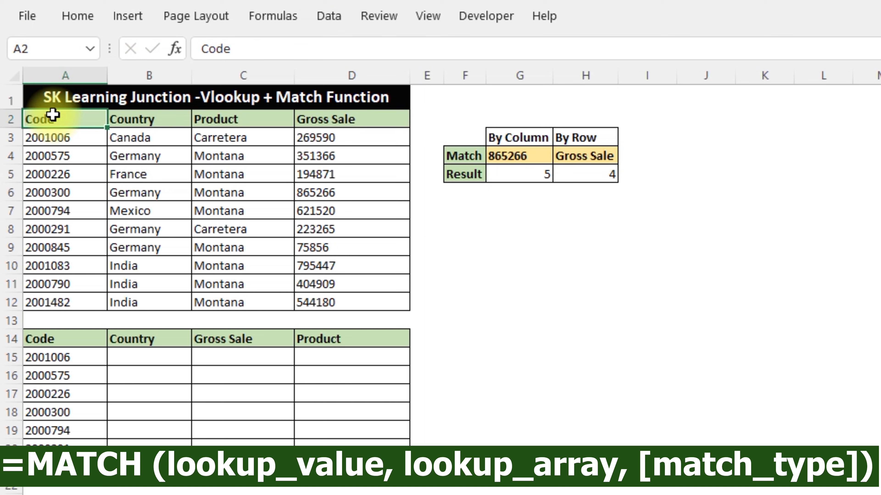
key("Right")
key("Right")
key("Right")
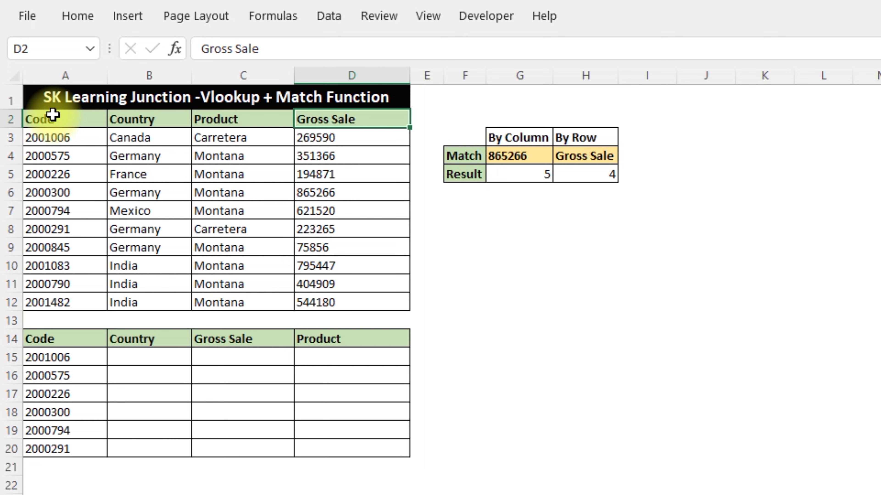
- Select B15:D20 in the lower table and begin a VLOOKUP formula with $A15 as the column-locked lookup value
left_click_drag(62, 357, 71, 450)
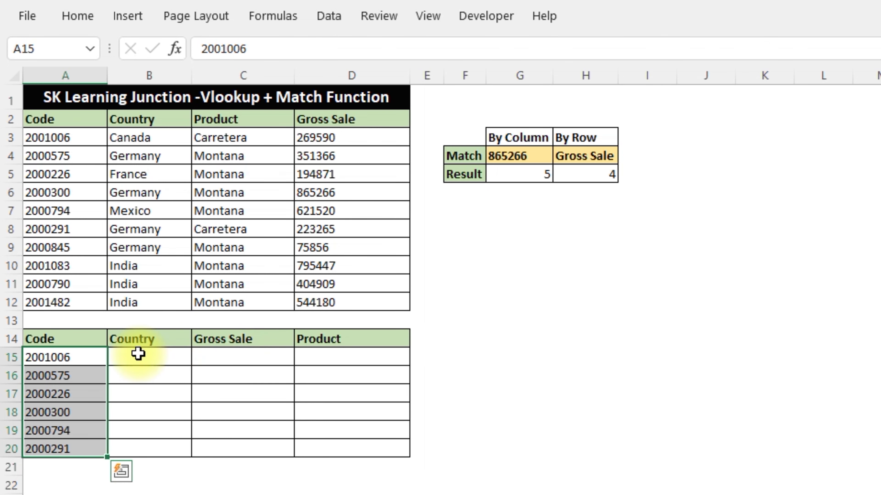
key("Right")
key("Right")
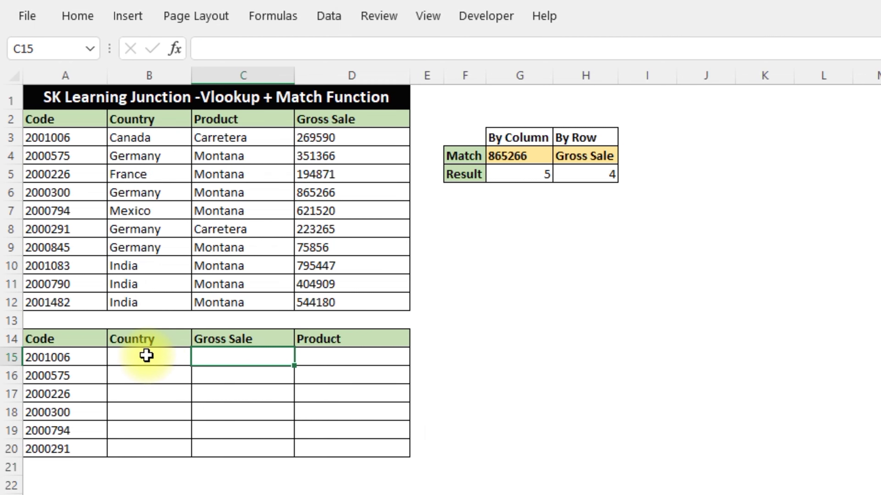
left_click_drag(147, 355, 340, 448)
type("=")
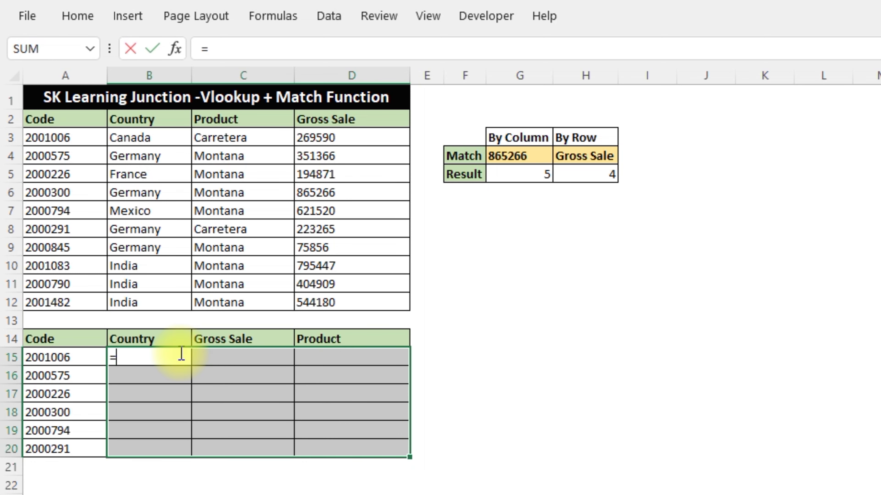
type("vlo")
key("Tab")
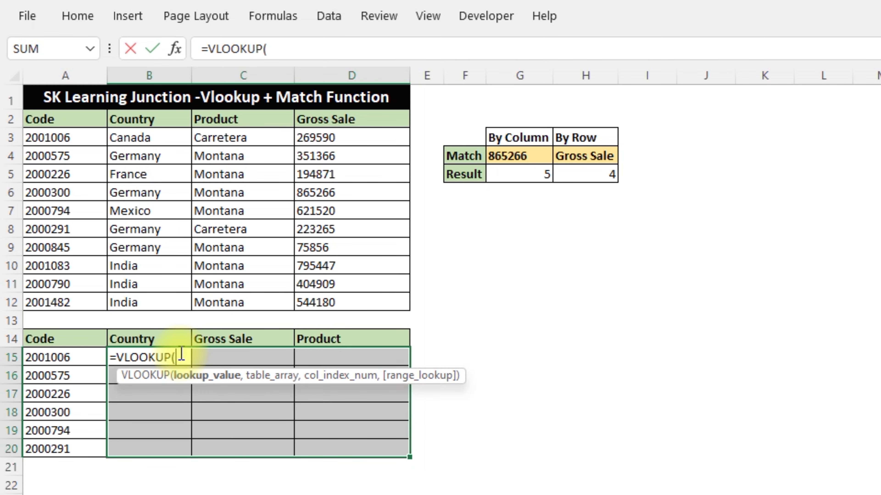
key("Left")
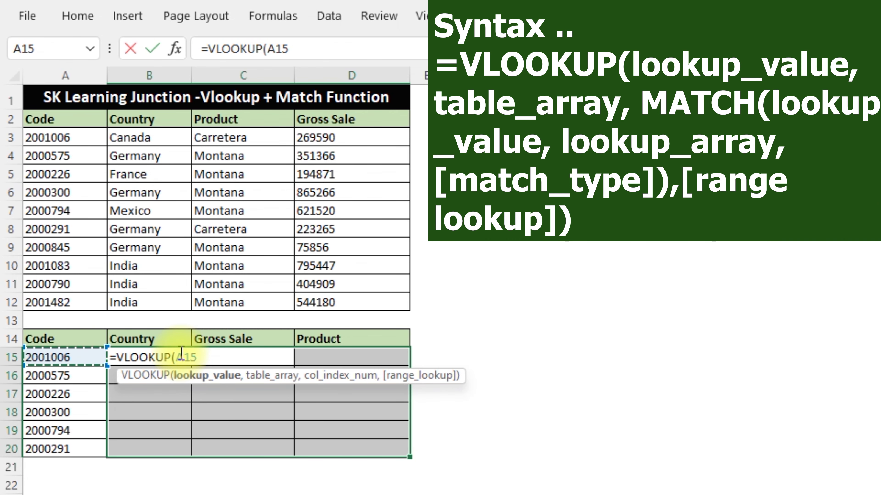
key("F4")
key("F4")
key("F4")
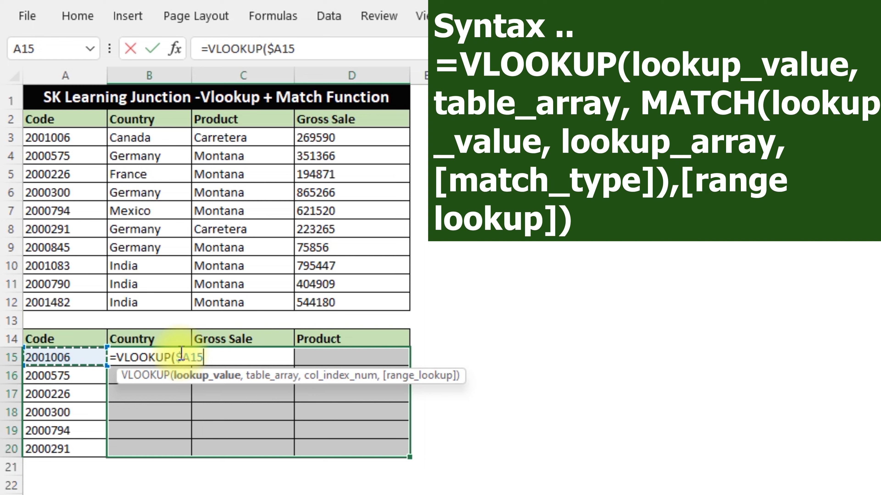
type(",")
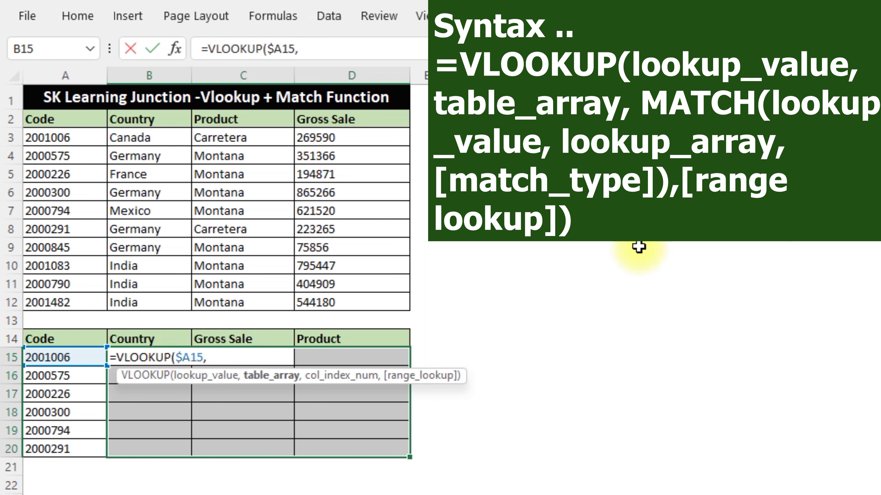
- Set the VLOOKUP table array to the absolute range $A$2:$D$12
left_click(61, 127)
left_click_drag(61, 127, 325, 301)
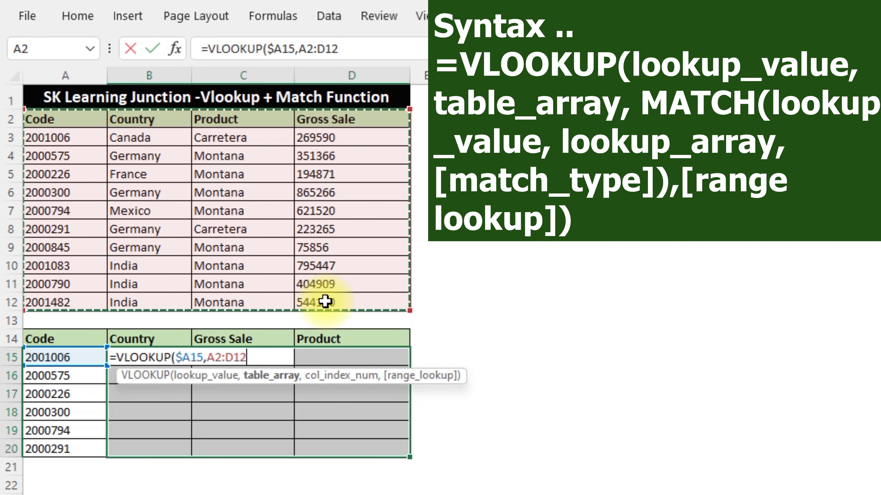
key("F4")
type(",")
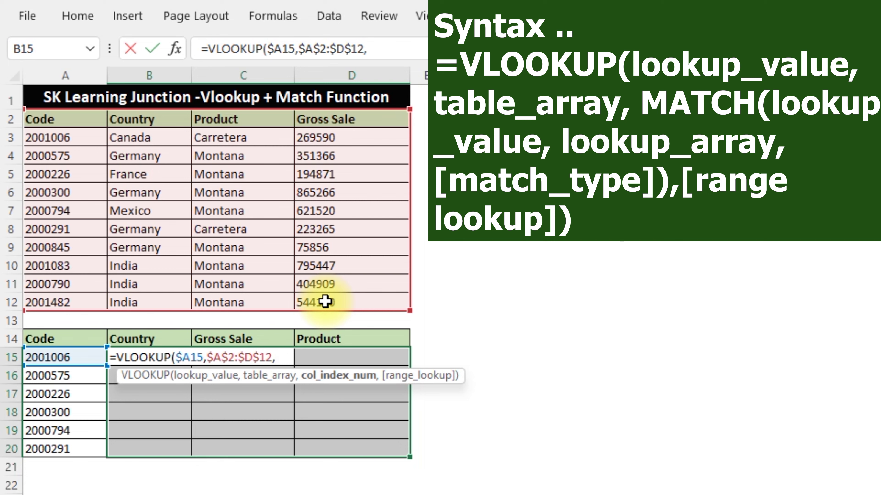
- Nest a MATCH function as the VLOOKUP column index, with the row-locked header B$14 as its lookup value
type("matc")
key("Tab")
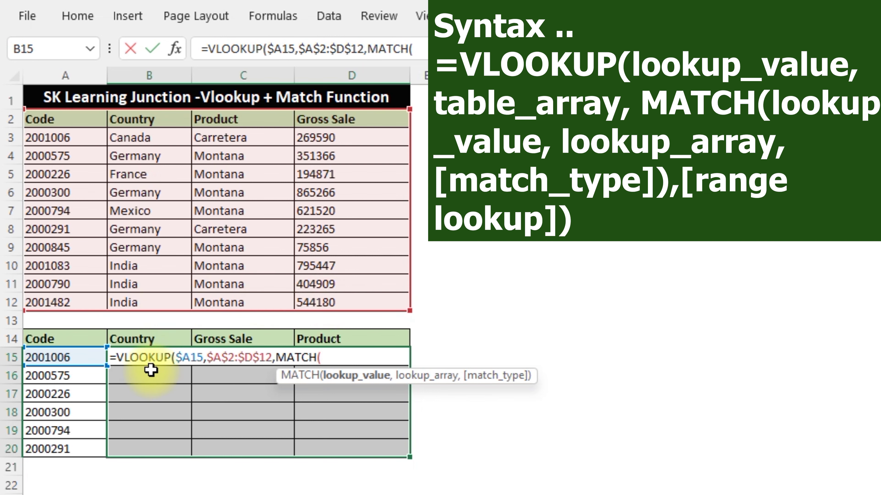
left_click(145, 336)
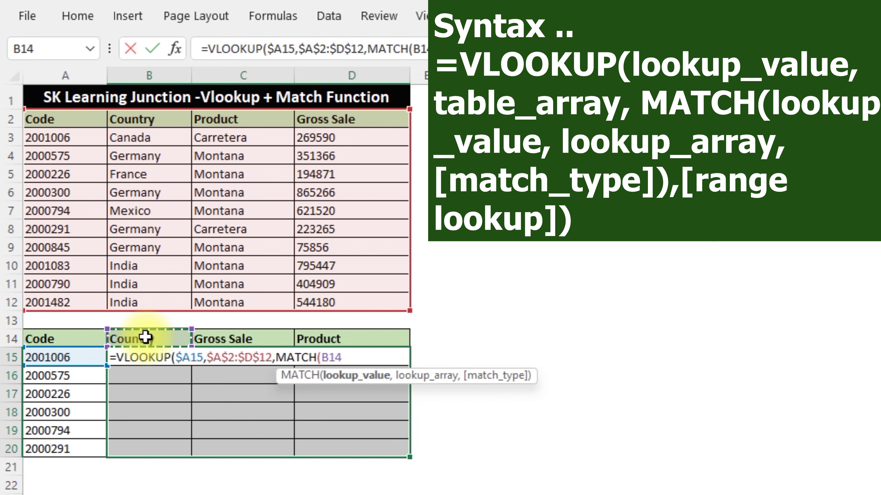
key("F4")
key("F4")
type(",")
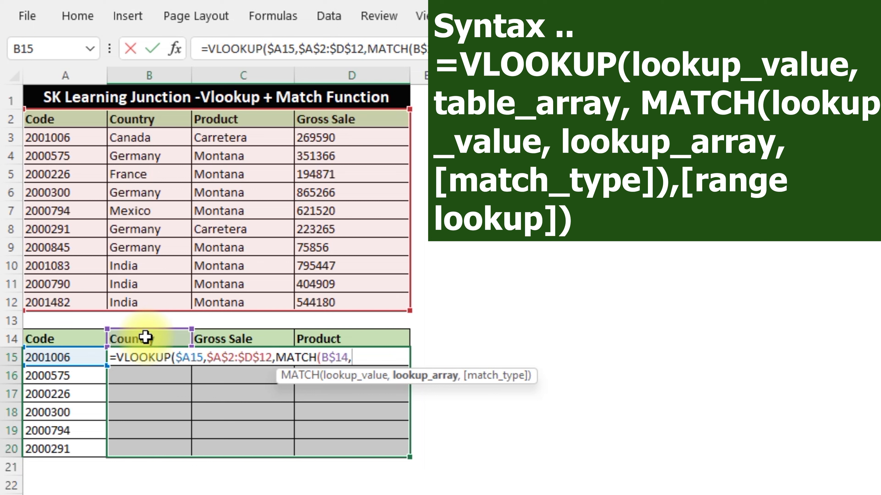